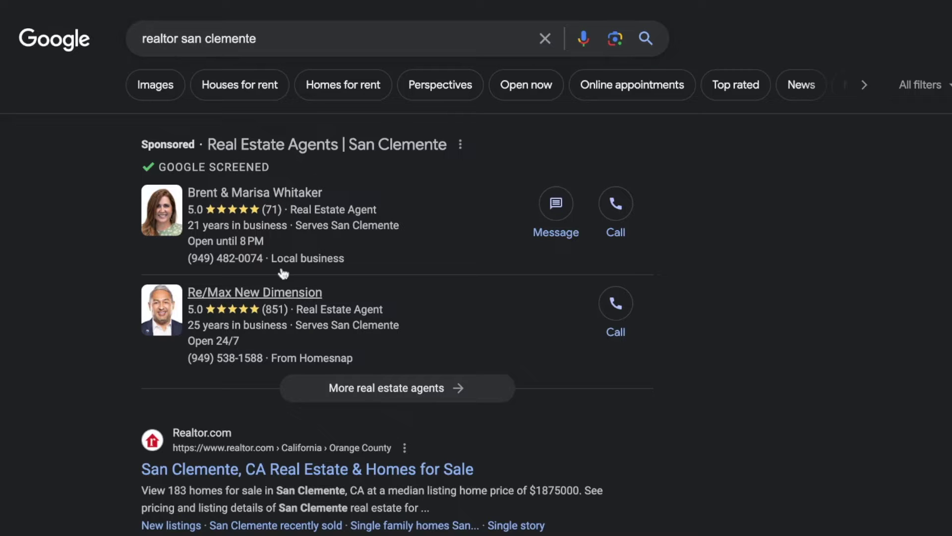
Expand the sponsored results for 'realtor san clemente' to show all real estate agents.
click(376, 397)
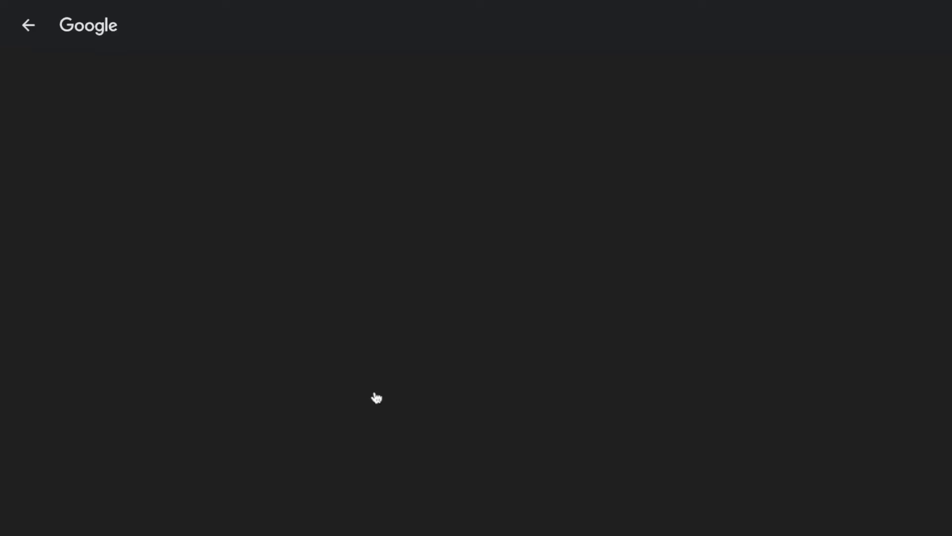
Scroll through the San Clemente real estate agent listings.
scroll(377, 397, down, 3)
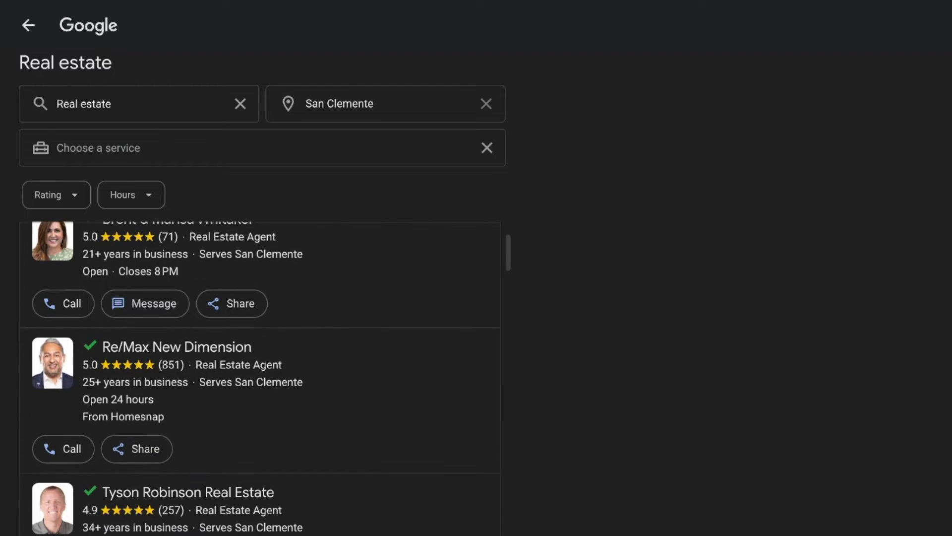
scroll(320, 398, down, 1)
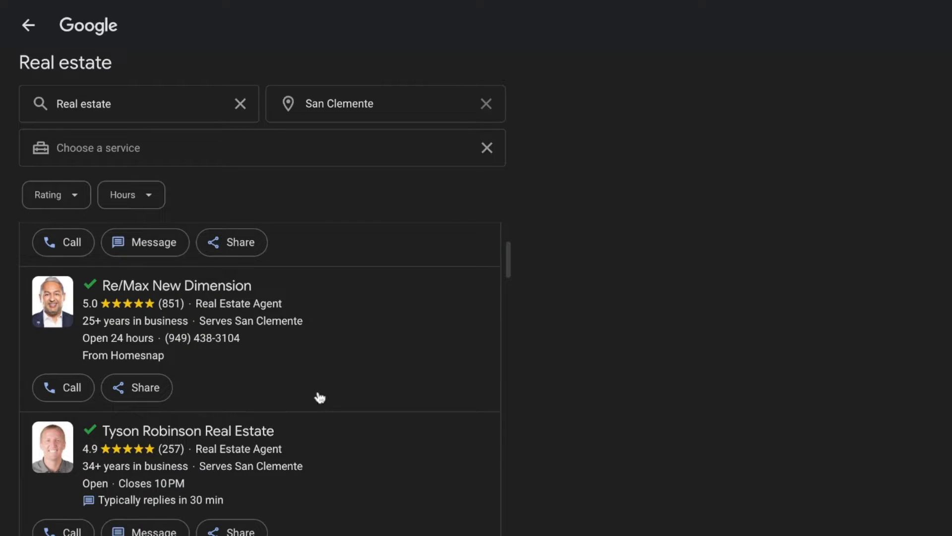
scroll(320, 398, up, 1)
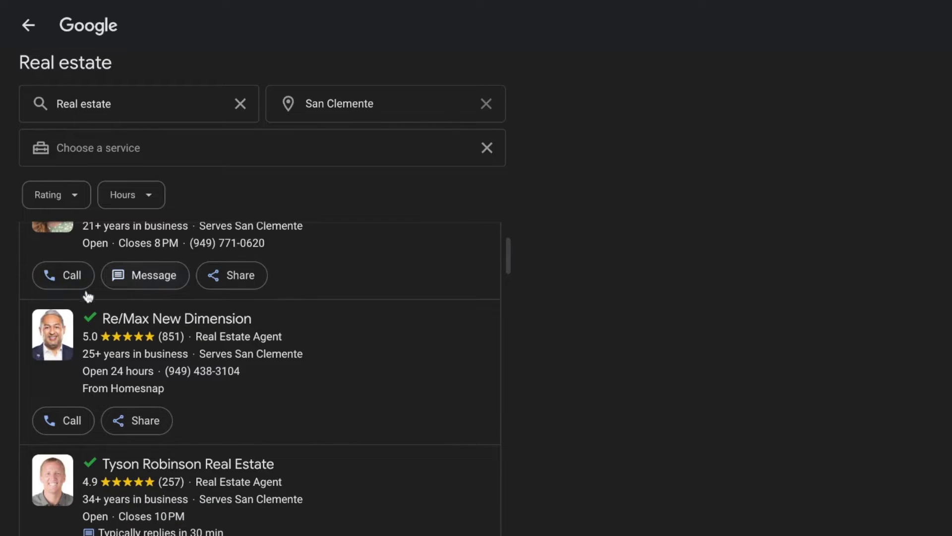
scroll(189, 437, down, 3)
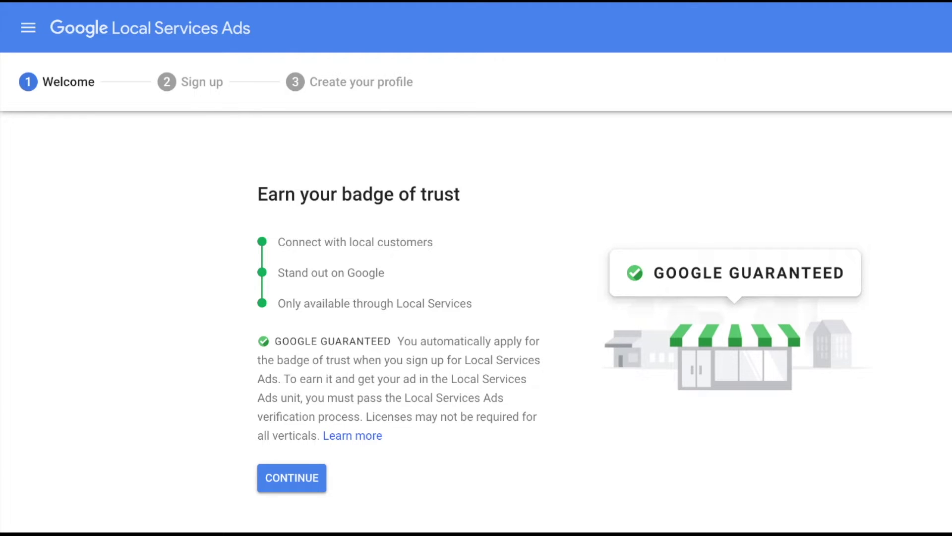
Start the sign-up and enter California as the state with ZIP code 92672.
click(284, 479)
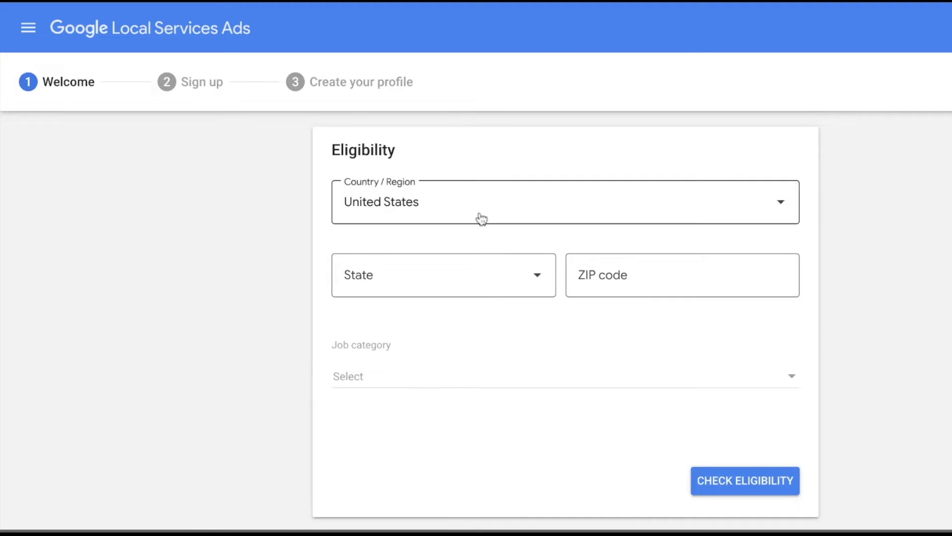
click(475, 287)
click(429, 215)
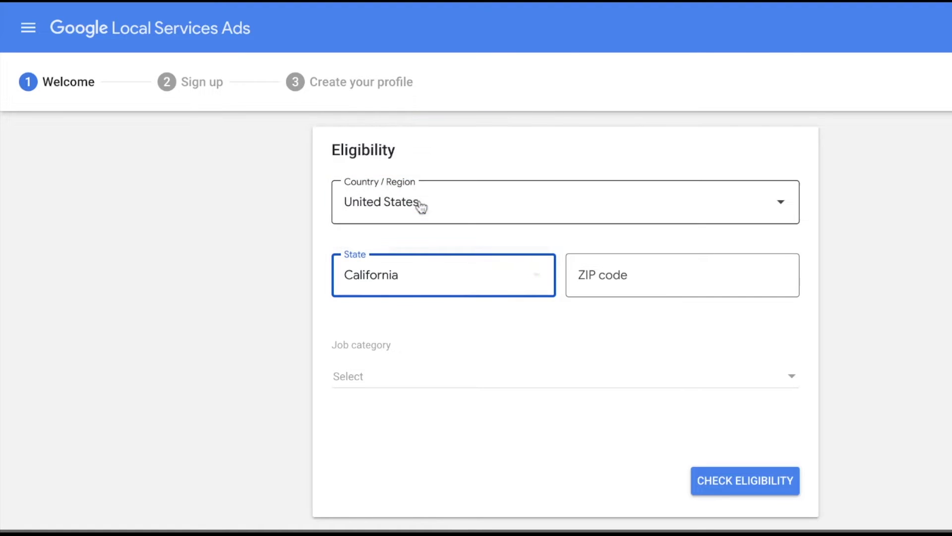
click(630, 275)
text(92672)
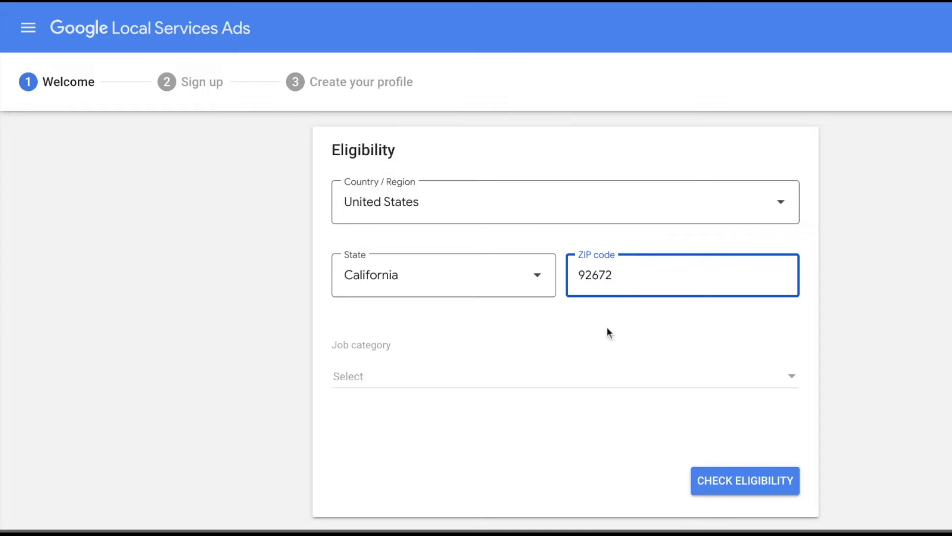
Choose Real estate as the job category and run the eligibility check.
click(579, 373)
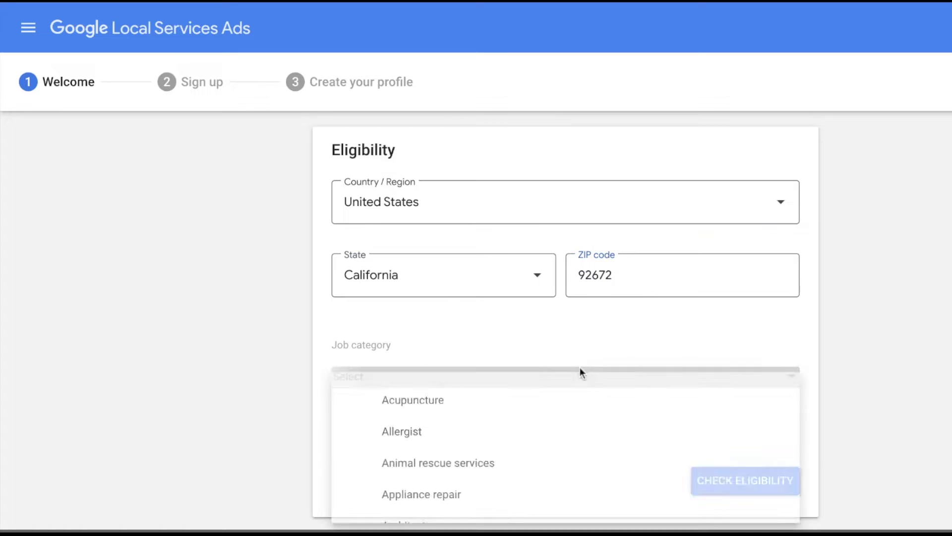
scroll(555, 455, down, 15)
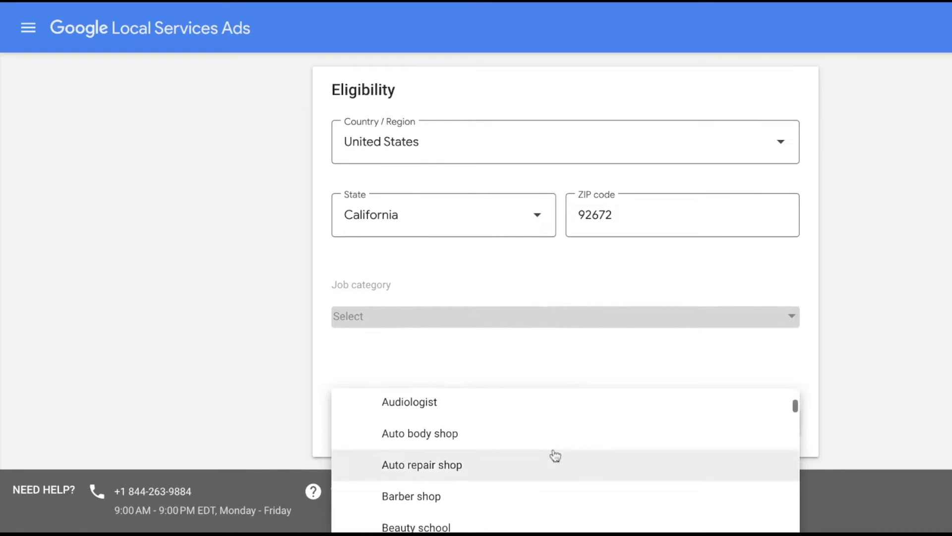
scroll(555, 451, down, 10)
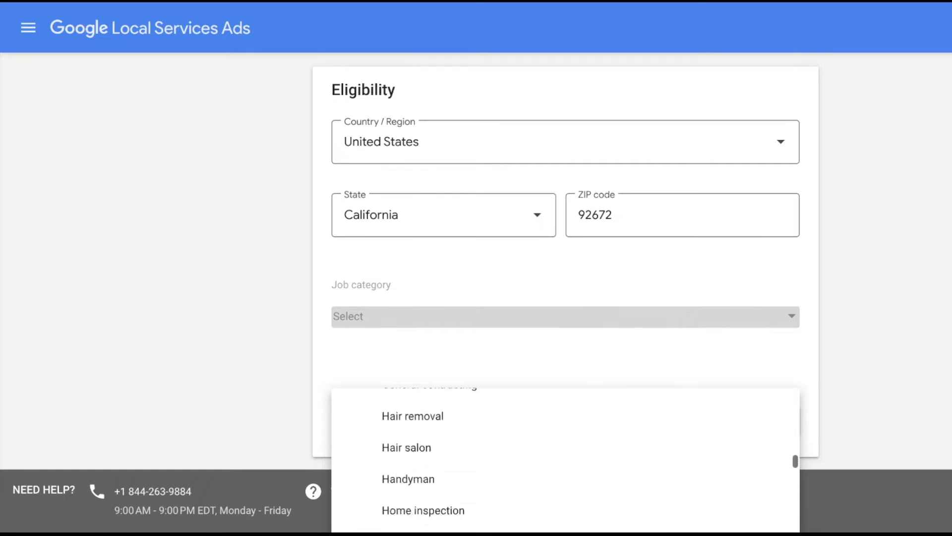
scroll(566, 459, down, 10)
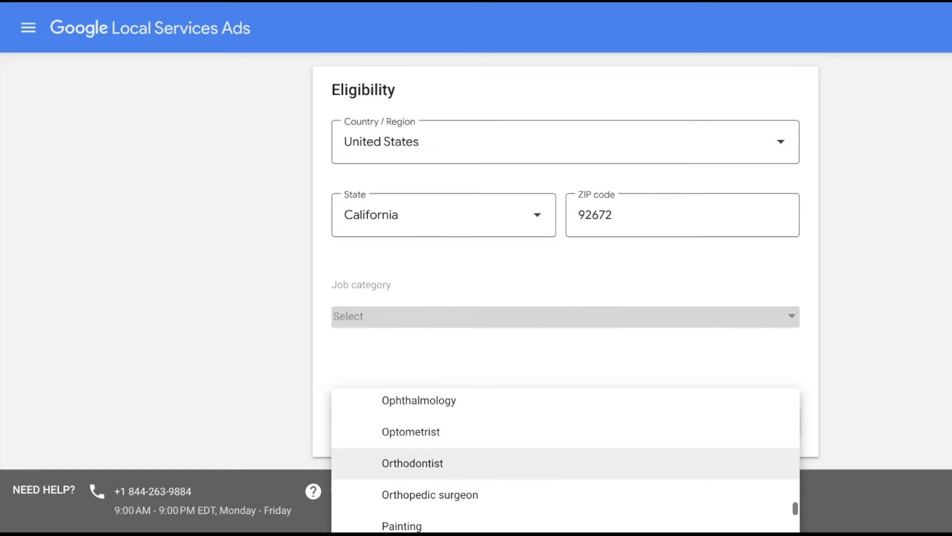
scroll(565, 456, down, 8)
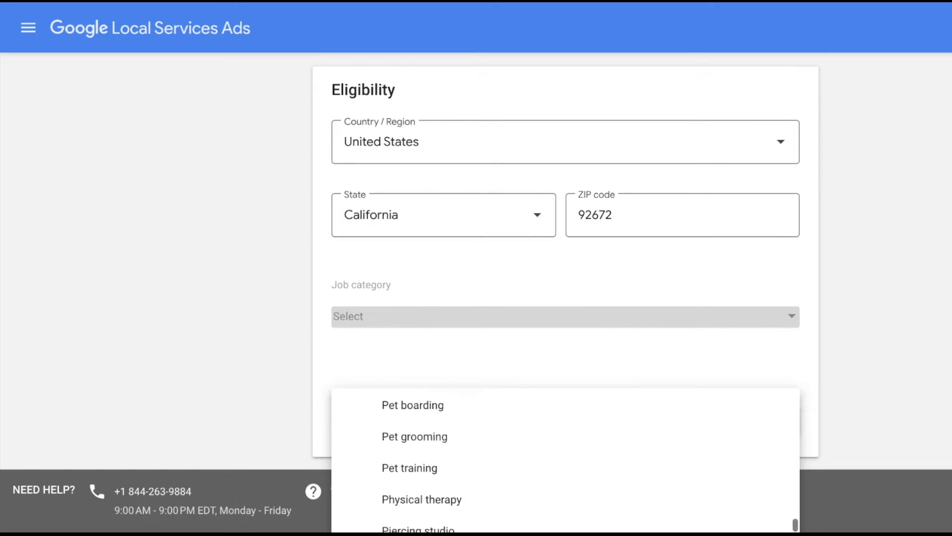
scroll(510, 454, down, 5)
scroll(511, 454, up, 4)
click(484, 452)
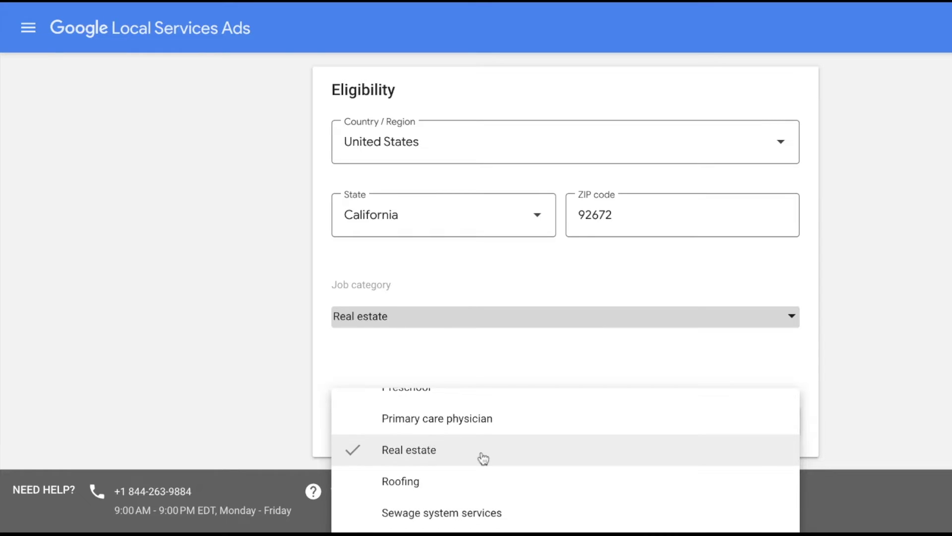
click(764, 377)
click(737, 456)
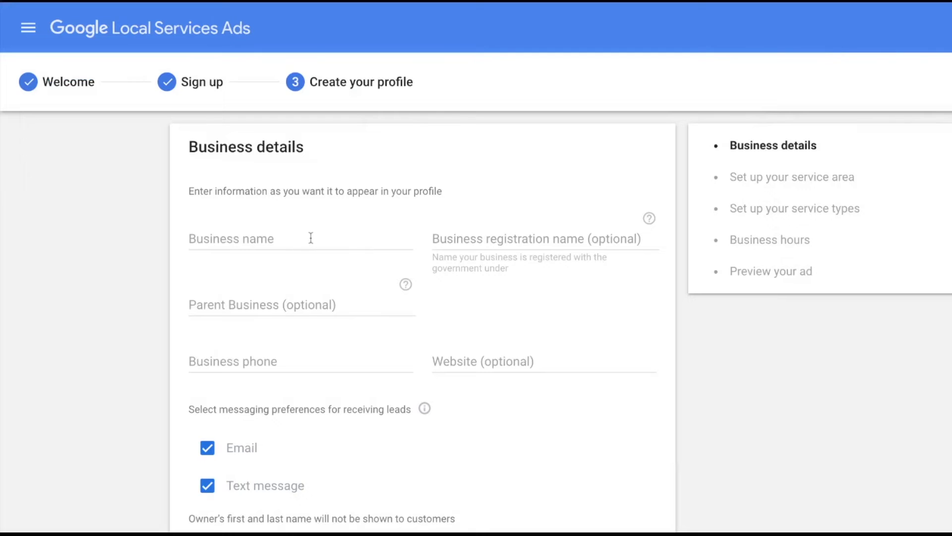
click(311, 238)
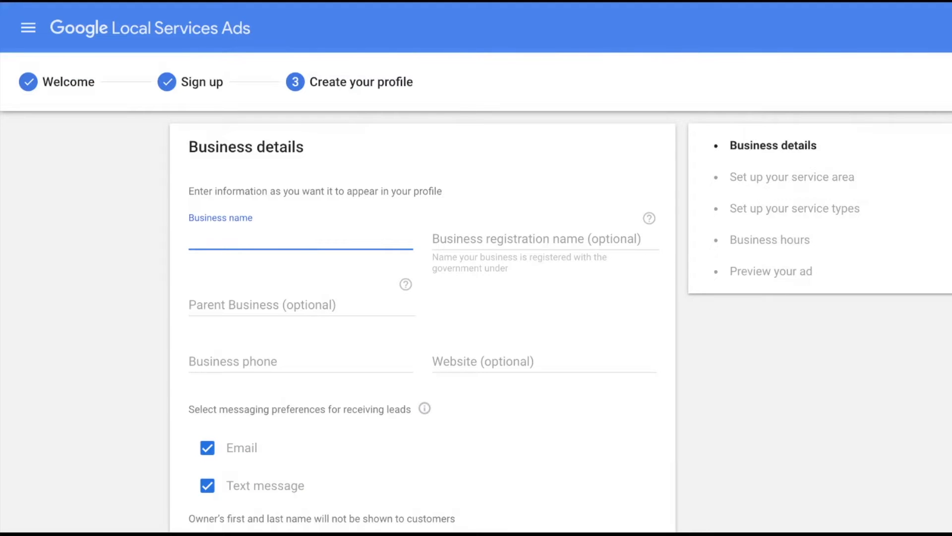
Enter the business name 'Barbra's Real Estate' and the business phone number.
text(Barbra's Real Estate)
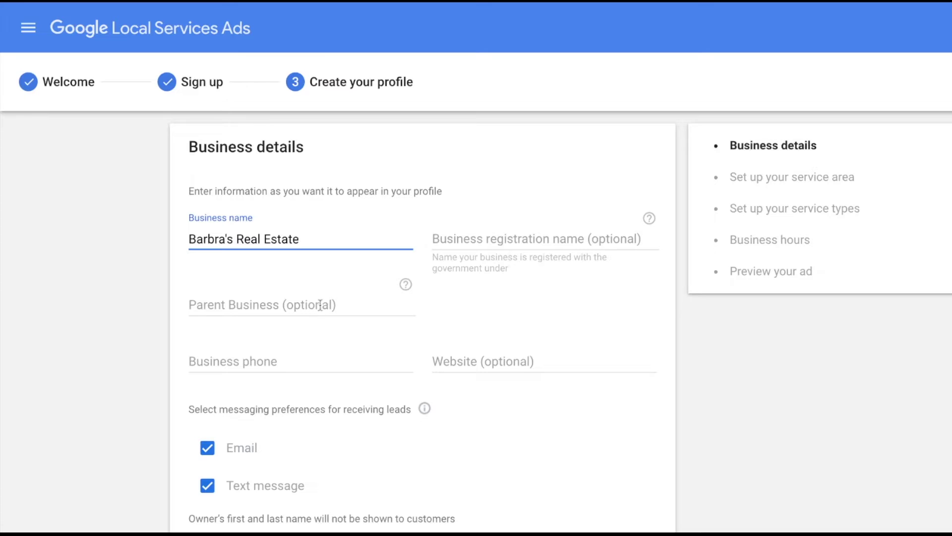
click(249, 296)
click(327, 363)
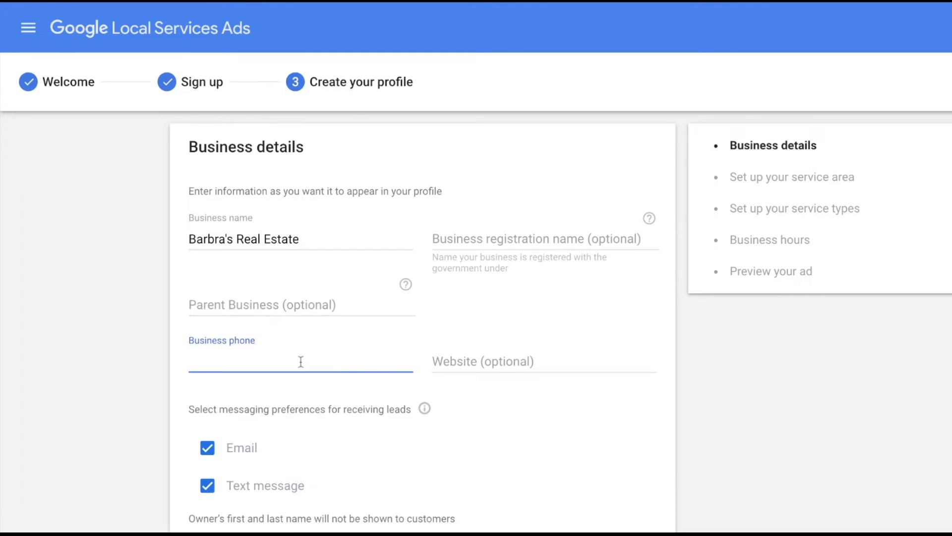
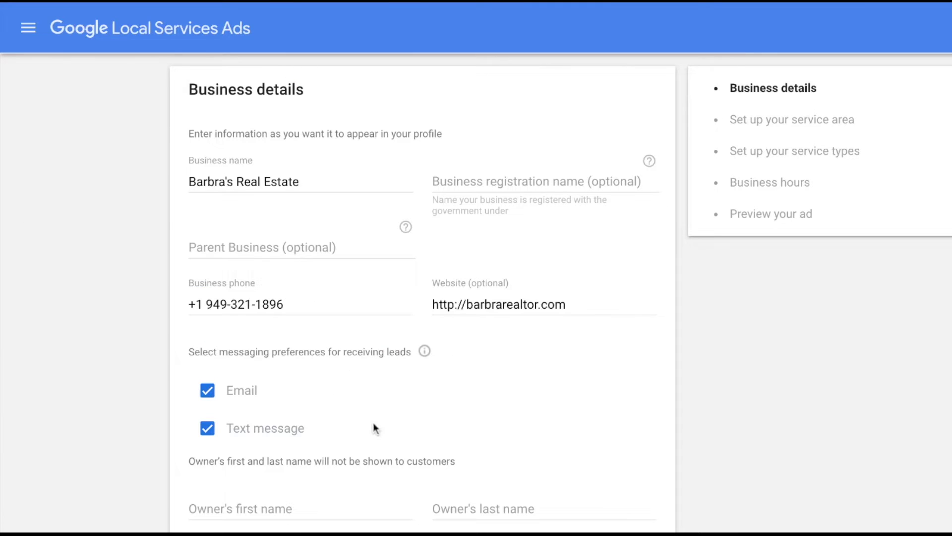
scroll(380, 423, down, 1)
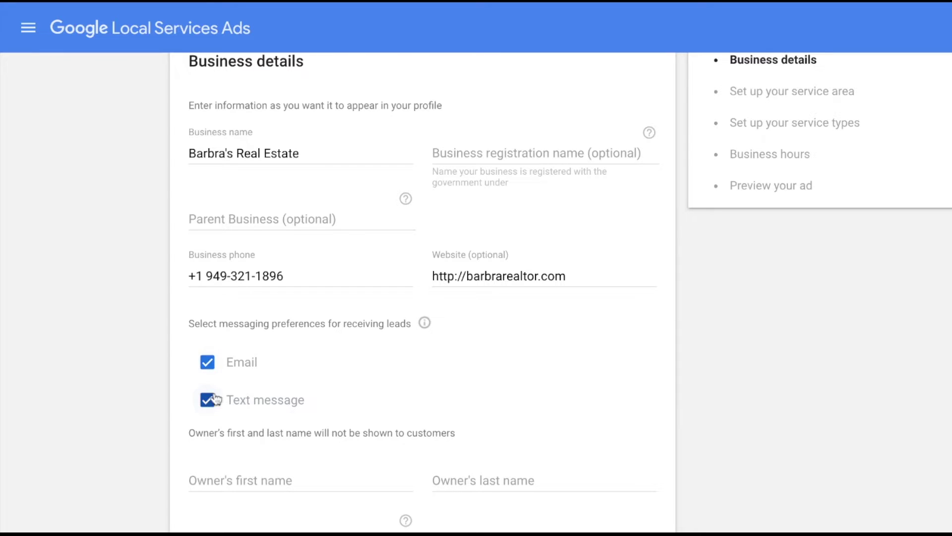
scroll(218, 425, down, 2)
Enter the owner's first name and set the number of agents to 2.
click(268, 387)
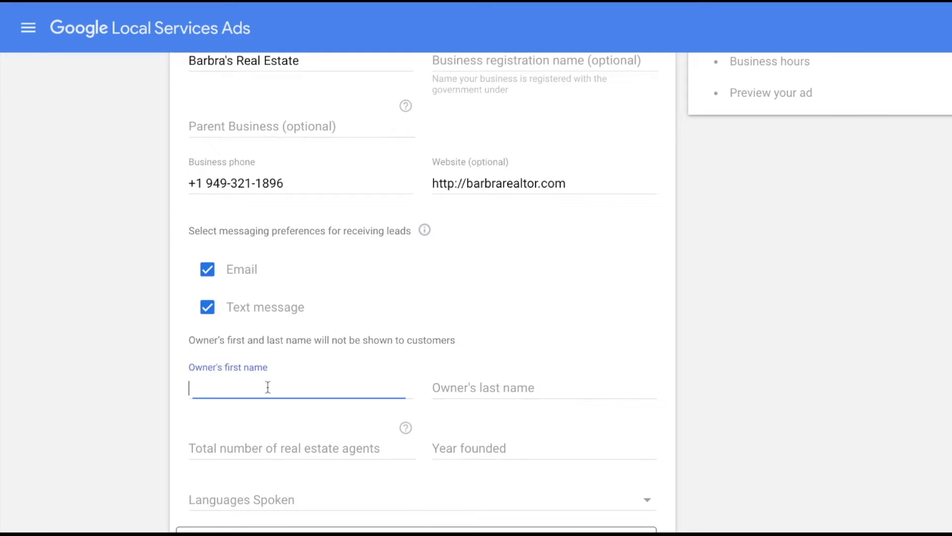
text(Barbra)
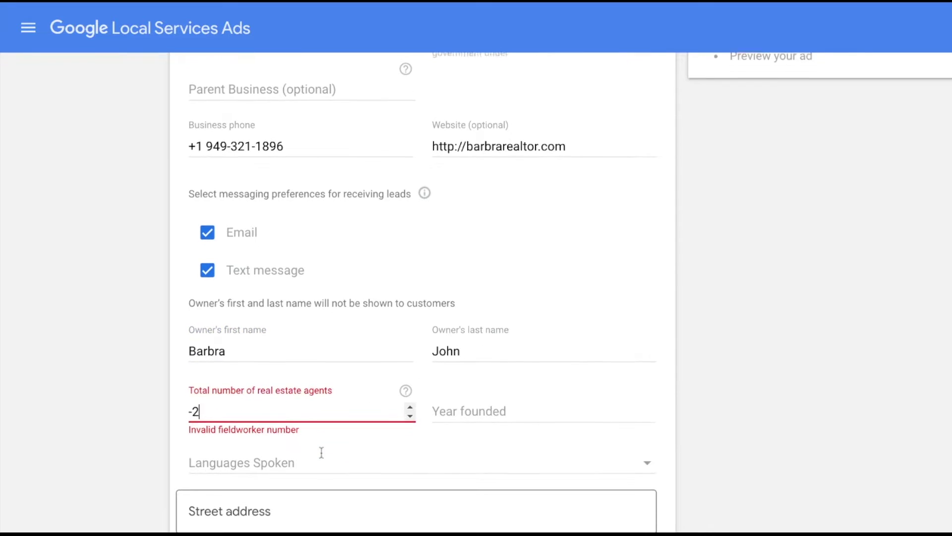
key(BackSpace)
key(BackSpace)
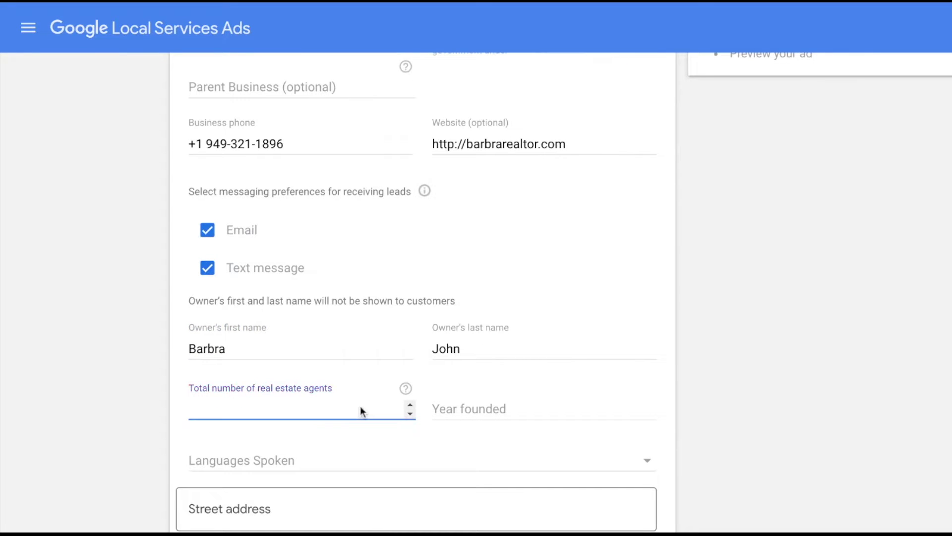
text(2)
Set the founding year to 2024, add English as a spoken language, and submit the details.
click(513, 409)
text(2024)
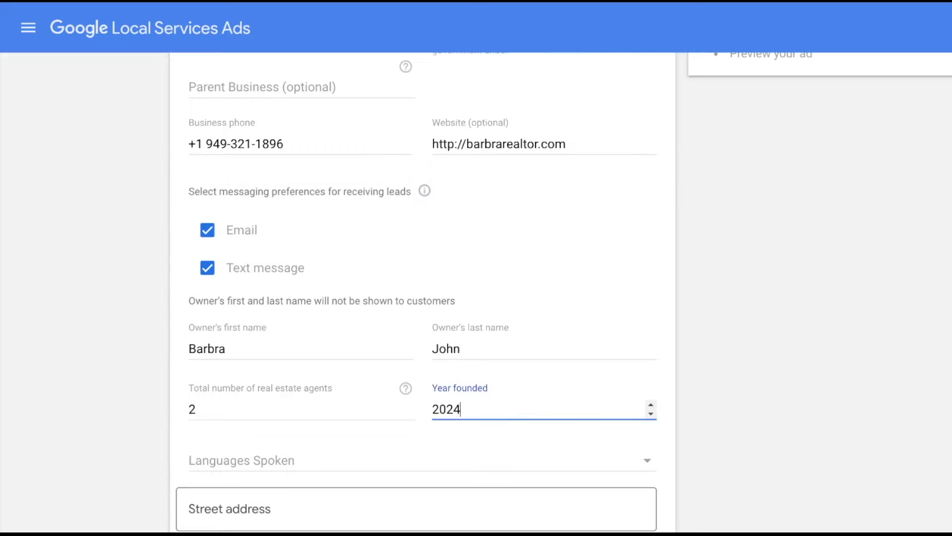
click(496, 460)
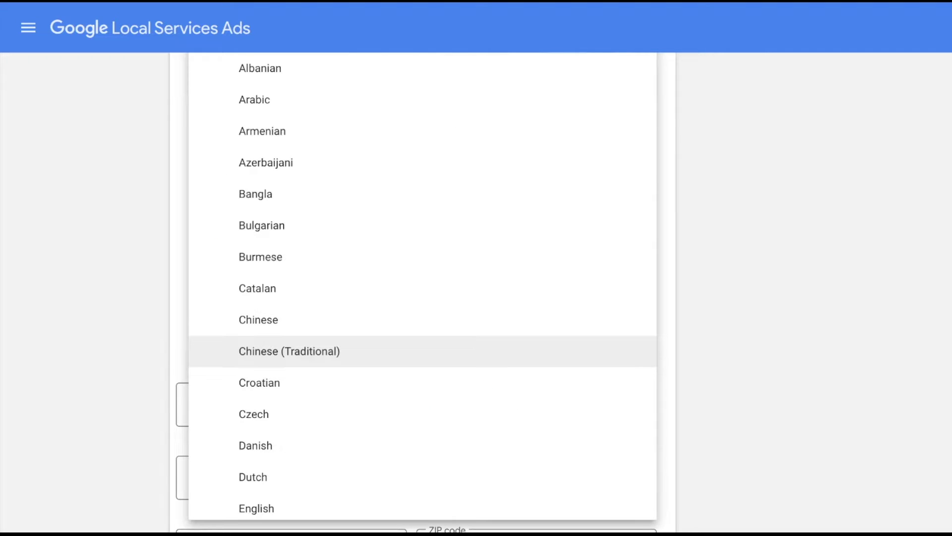
key(Tab)
scroll(573, 380, down, 1)
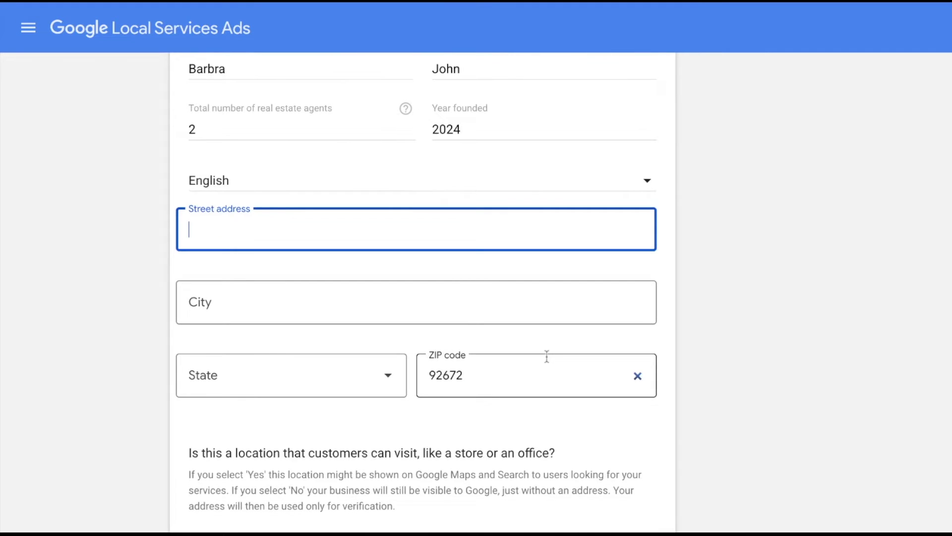
scroll(546, 356, down, 2)
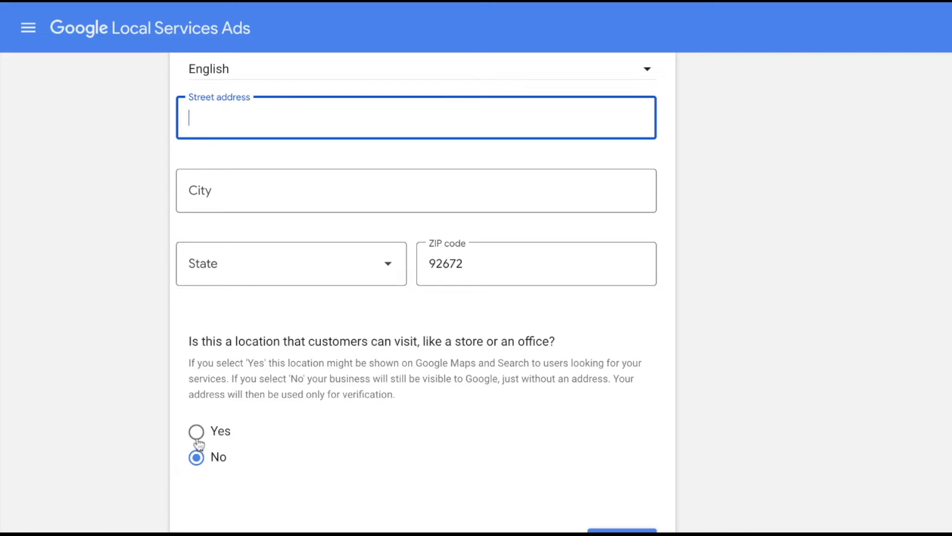
scroll(276, 410, up, 1)
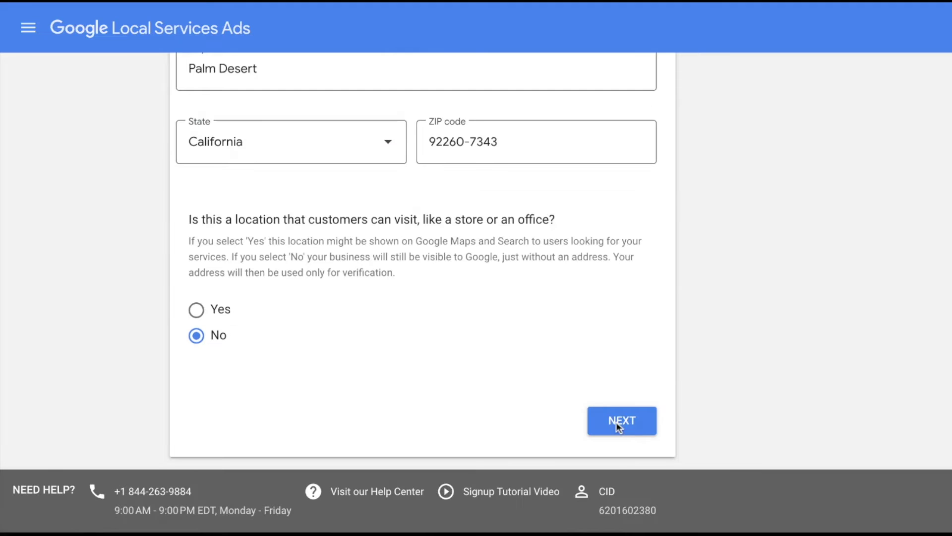
click(621, 421)
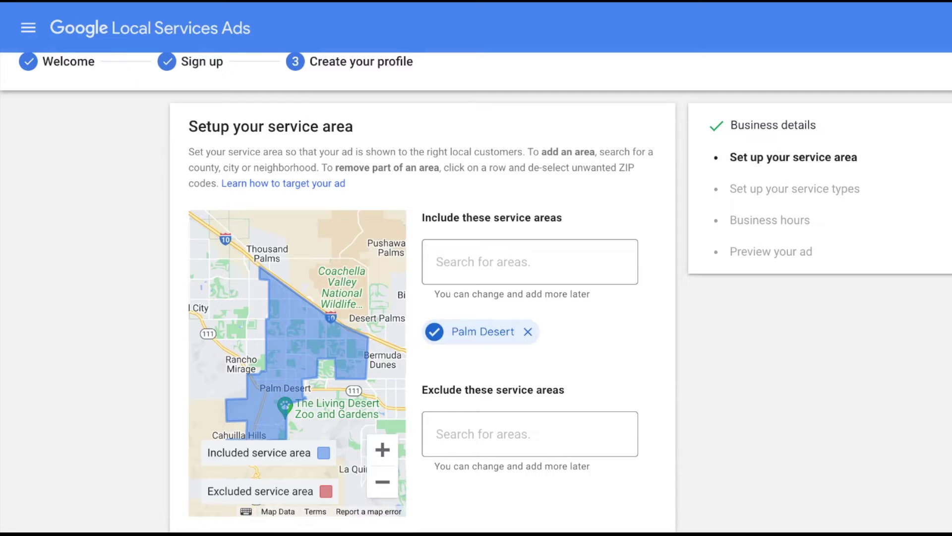
Add Palm Springs, CA to the included service areas.
click(529, 261)
text(palm)
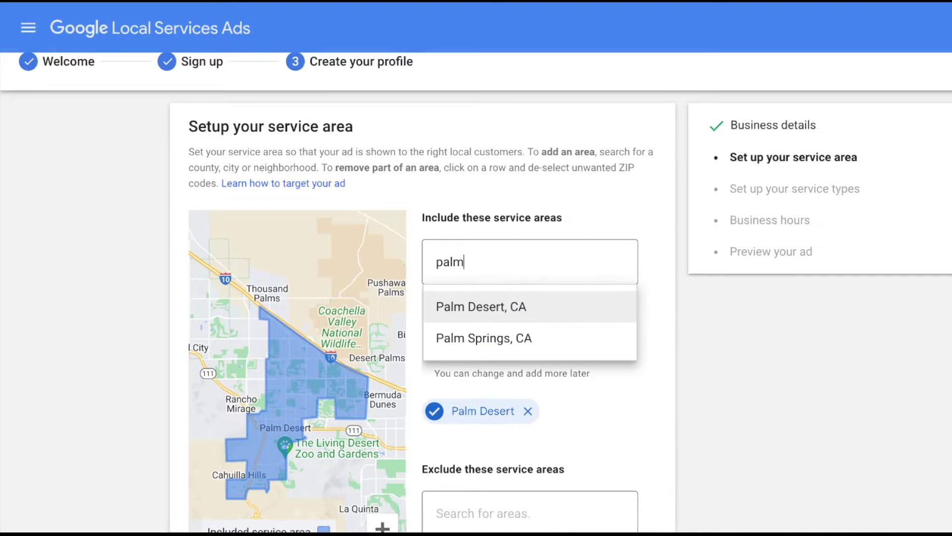
click(495, 337)
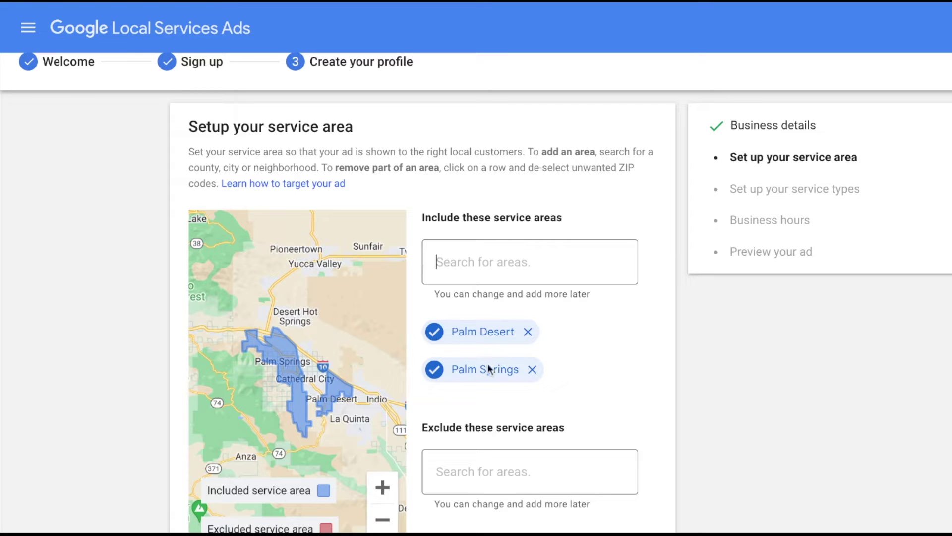
Exclude Joshua Tree, CA from the service area and continue.
click(486, 480)
scroll(486, 481, down, 1)
text(jo)
click(487, 481)
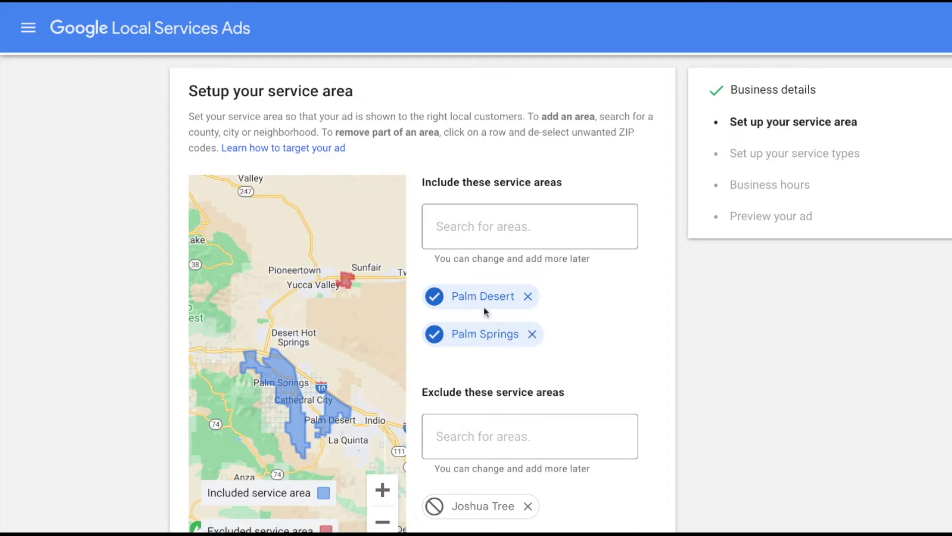
scroll(487, 381, down, 5)
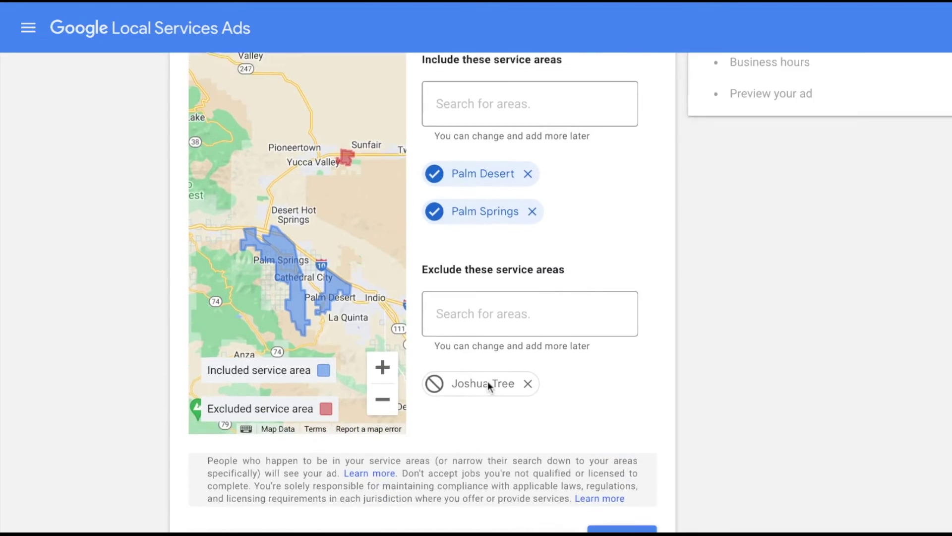
click(606, 434)
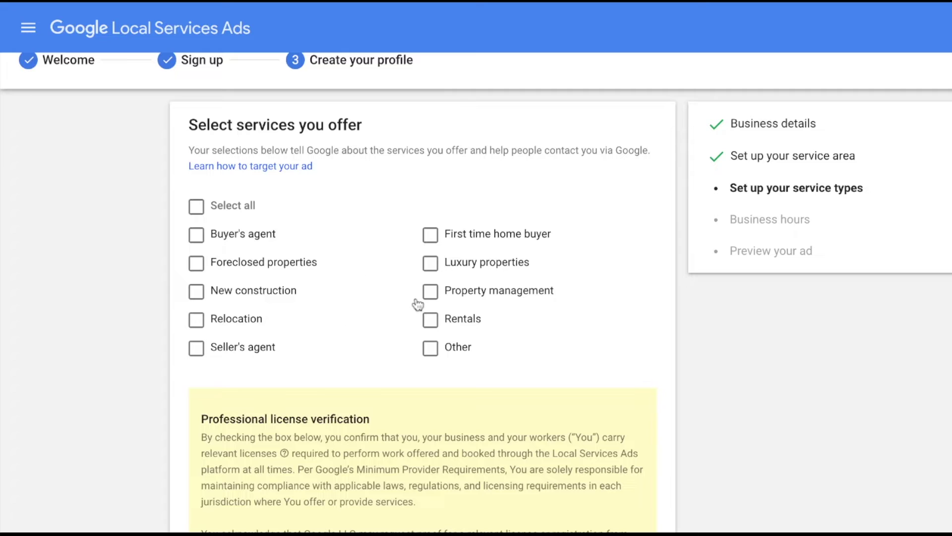
Offer Luxury properties, First time home buyer and Seller's agent, and accept license verification.
click(432, 264)
click(430, 234)
click(196, 347)
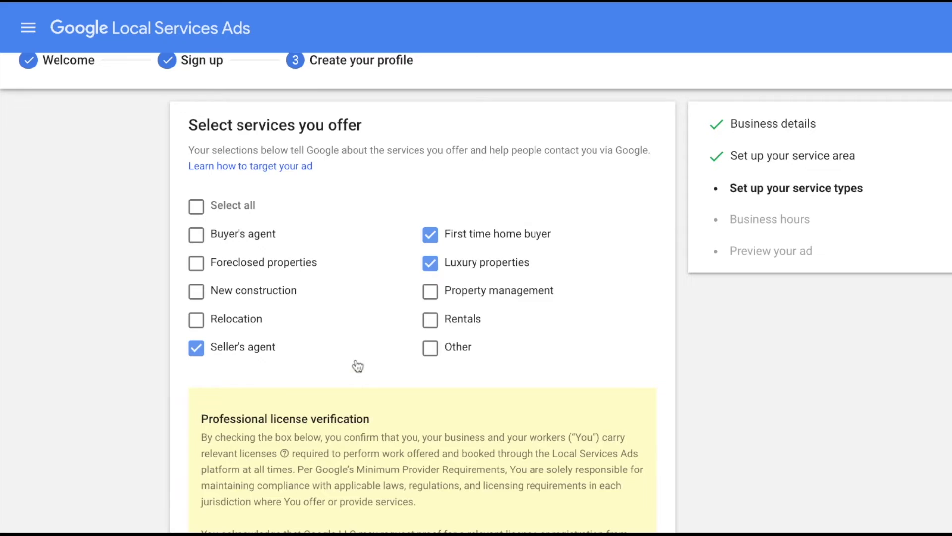
scroll(357, 366, down, 5)
click(208, 364)
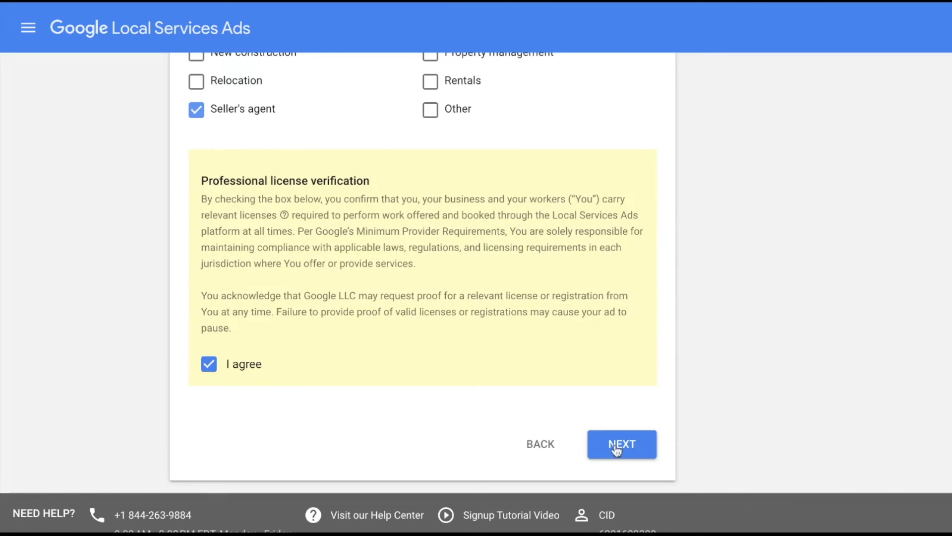
click(629, 451)
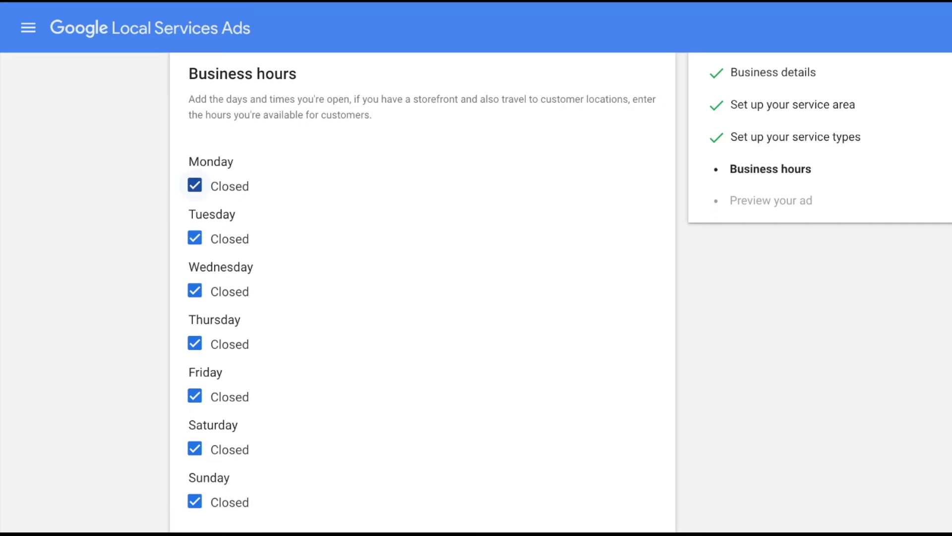
Open Monday through Friday with the default 9:00 AM–6:00 PM hours.
click(195, 185)
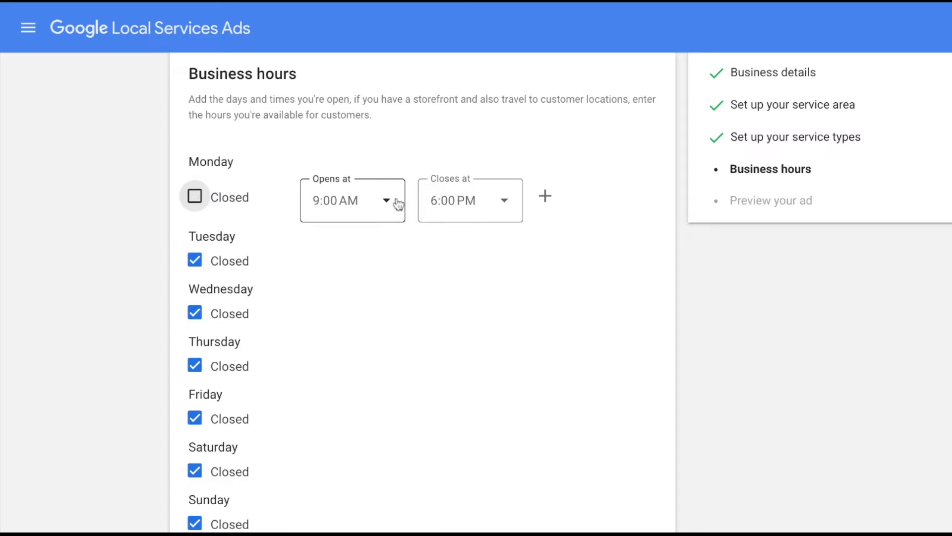
click(194, 259)
click(194, 269)
click(195, 260)
click(195, 335)
scroll(195, 370, down, 1)
click(195, 375)
click(195, 450)
Change Thursday's closing time to 5:15 PM and save the hours.
click(485, 392)
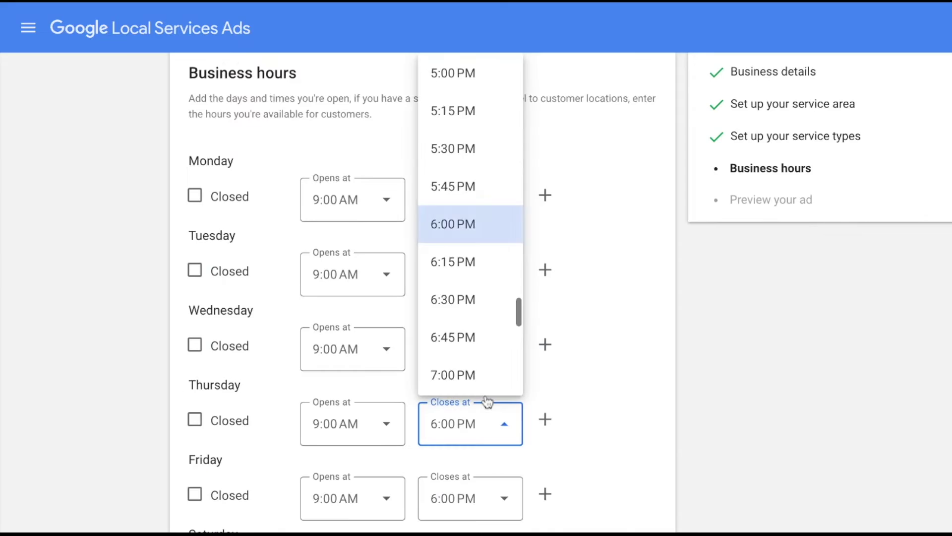
click(466, 123)
scroll(619, 413, down, 1)
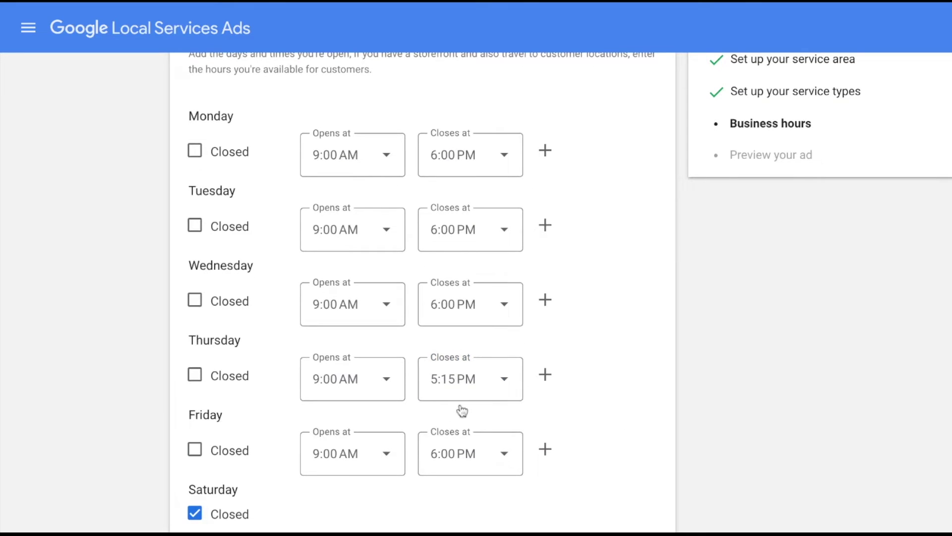
scroll(461, 410, down, 1)
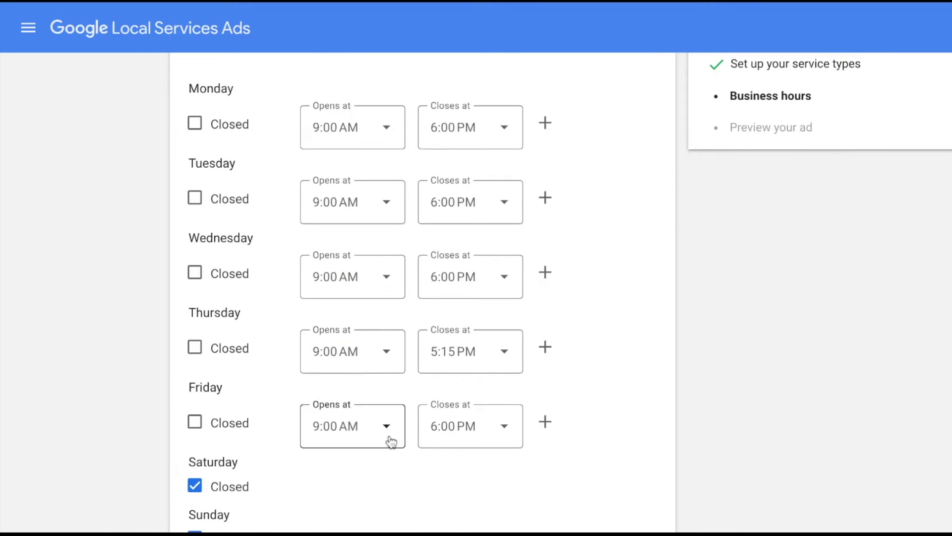
scroll(389, 440, down, 1)
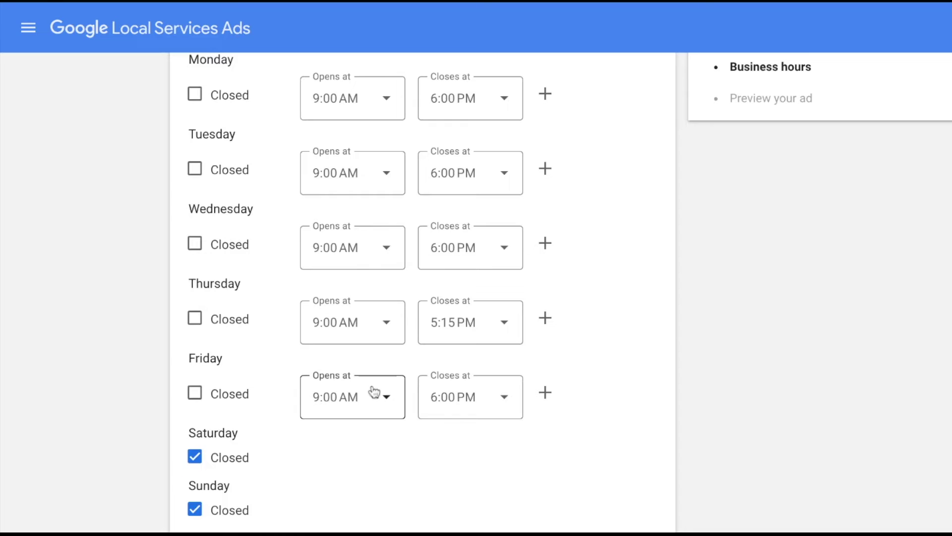
scroll(374, 392, down, 5)
click(631, 425)
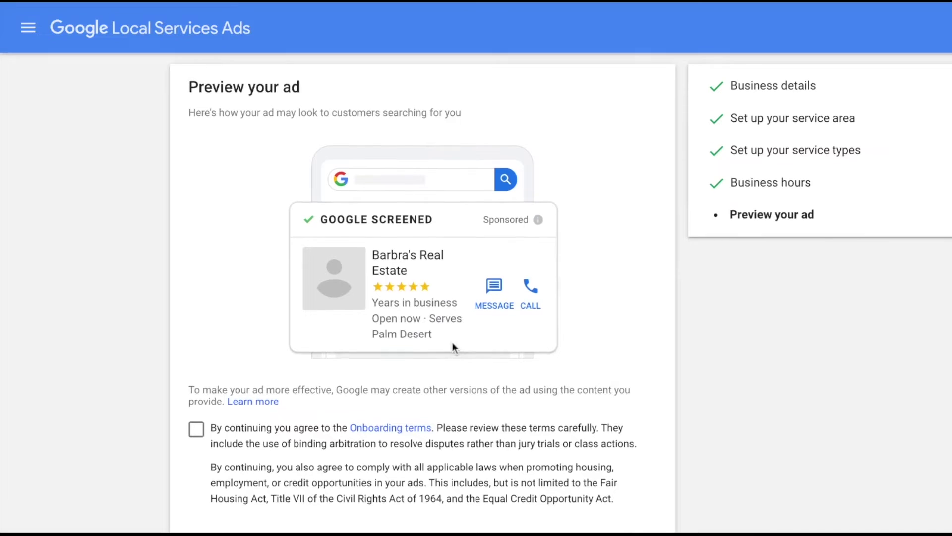
Accept the onboarding terms on the ad preview and proceed to business verification.
scroll(452, 343, down, 2)
click(196, 362)
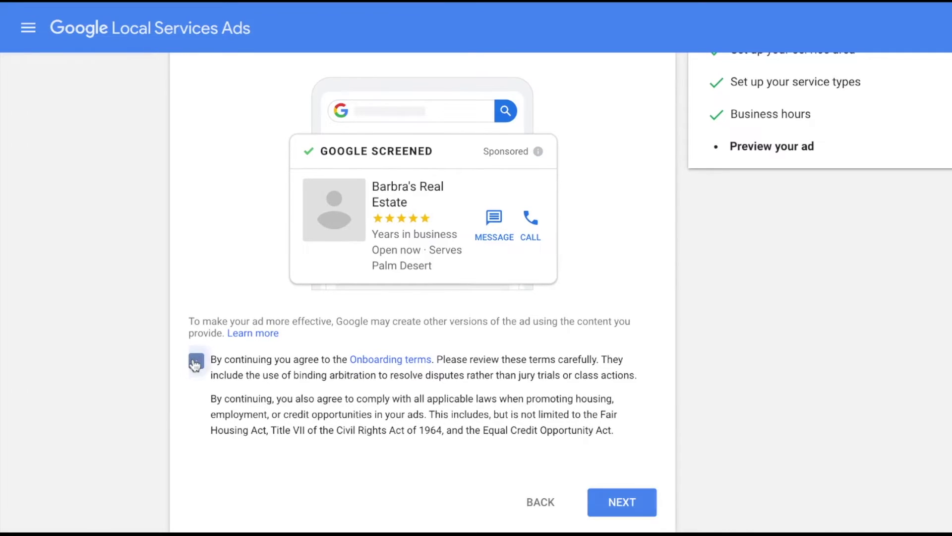
scroll(427, 358, up, 1)
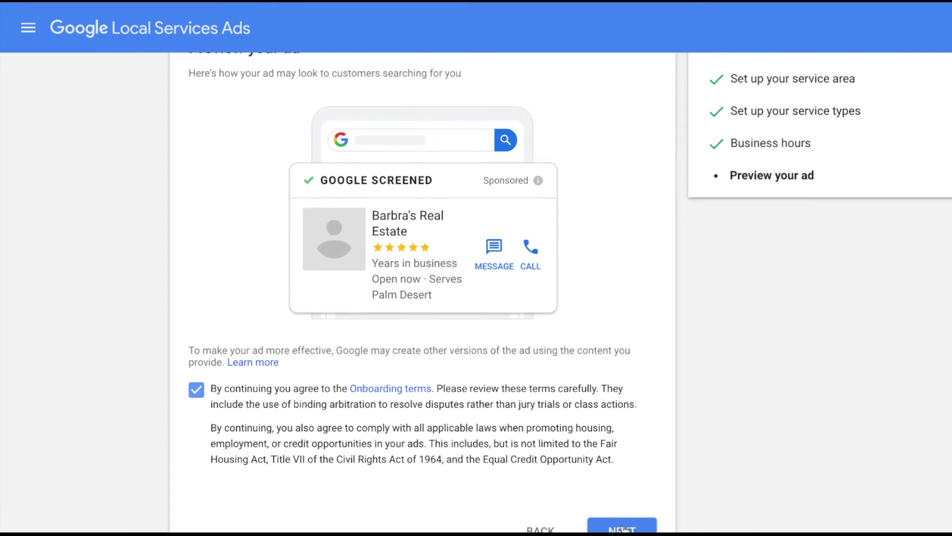
scroll(591, 486, down, 1)
click(619, 516)
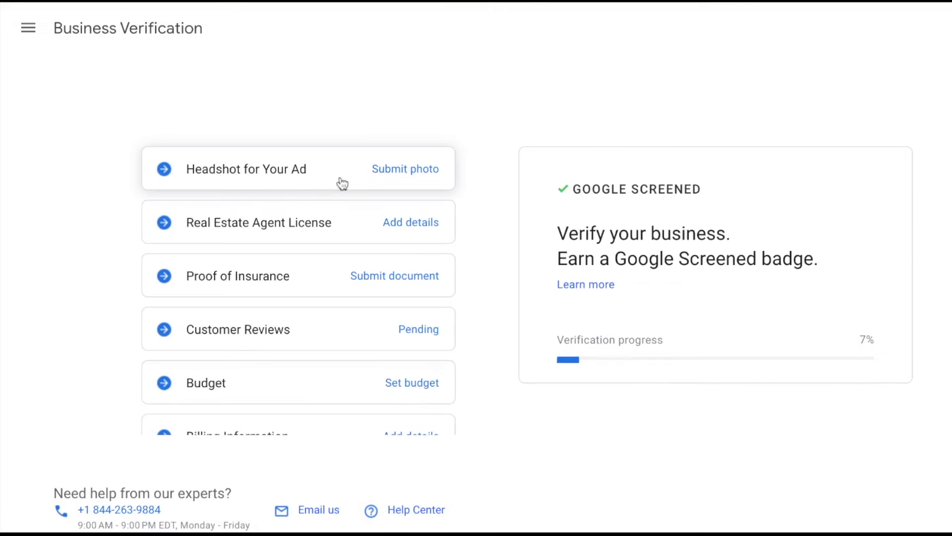
scroll(357, 255, down, 1)
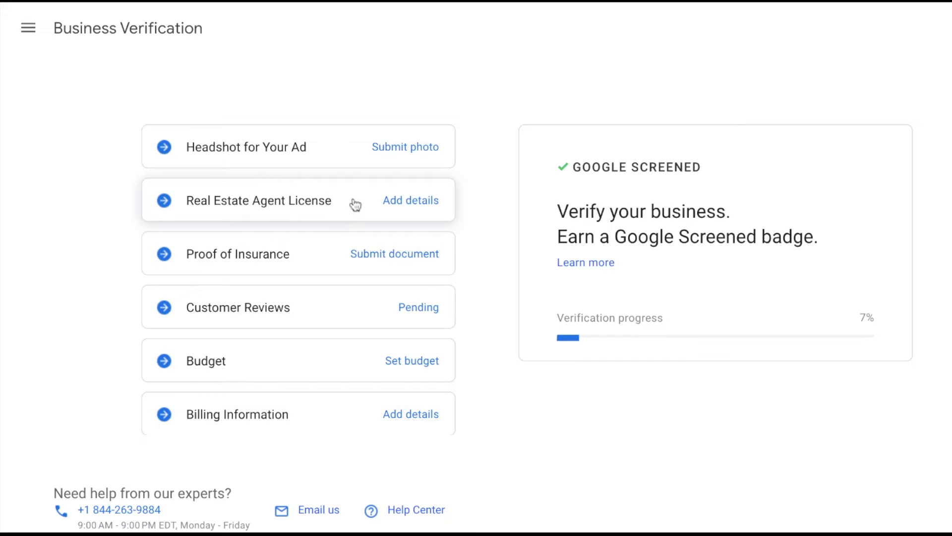
scroll(368, 216, down, 1)
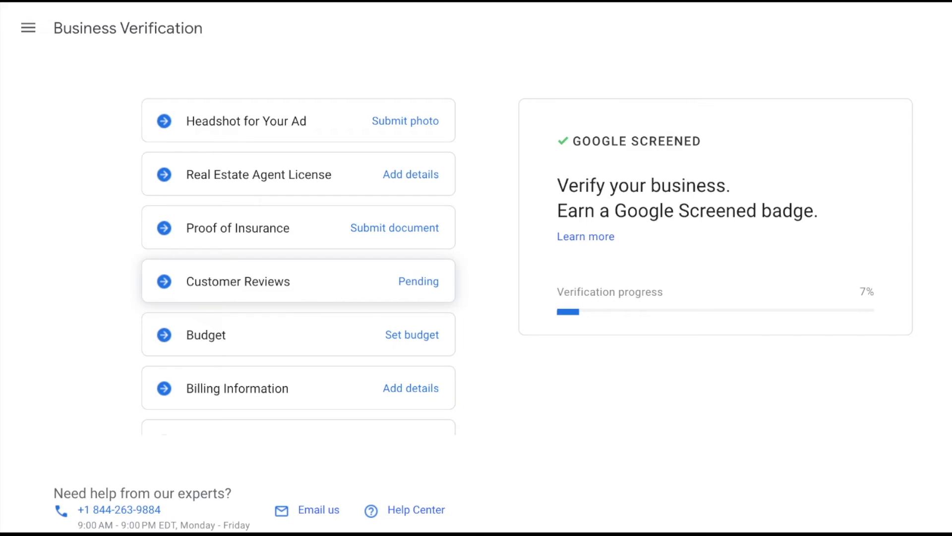
scroll(299, 267, down, 1)
Open the Budget step and review the weekly options, with $615 per week preselected.
click(403, 325)
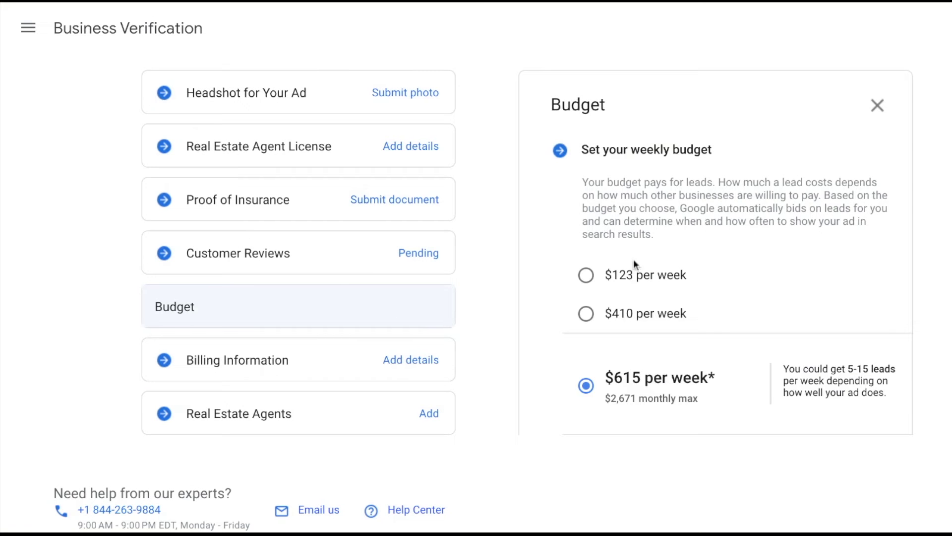
scroll(659, 255, down, 1)
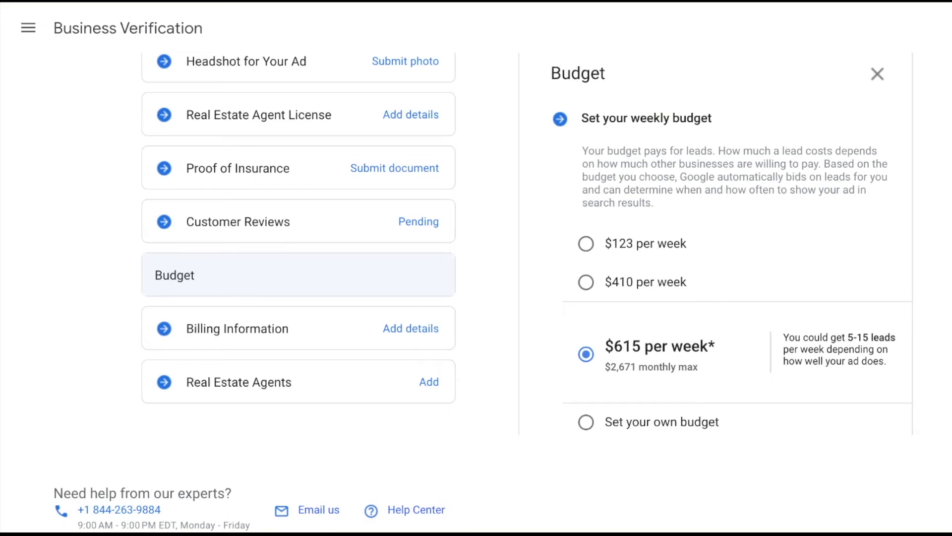
scroll(614, 337, down, 1)
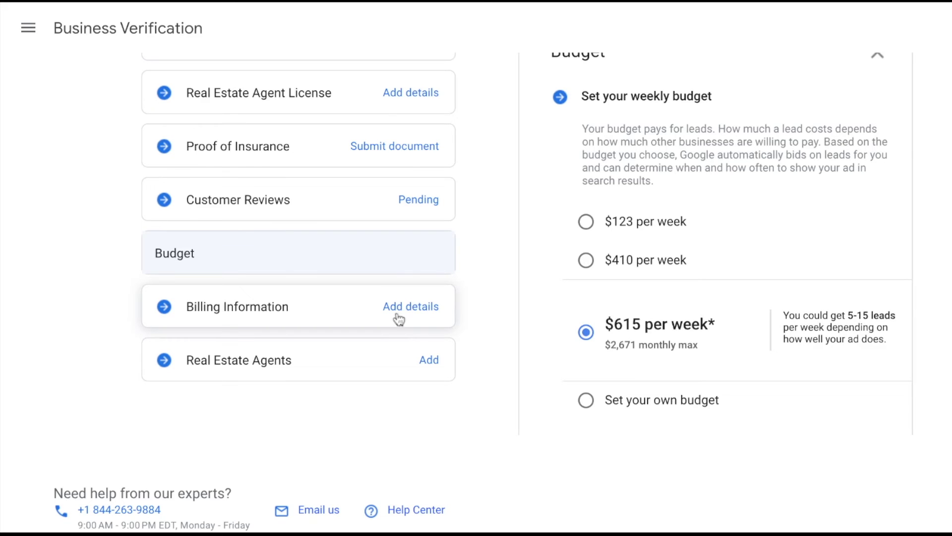
Leave the Real Estate Agents verification checklist for the Leads page, which shows no new leads.
click(405, 369)
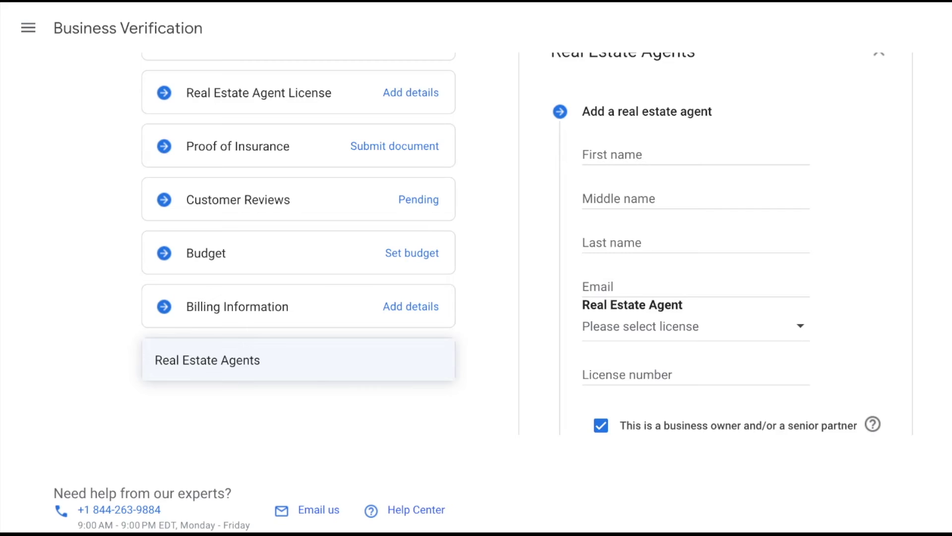
scroll(437, 327, up, 2)
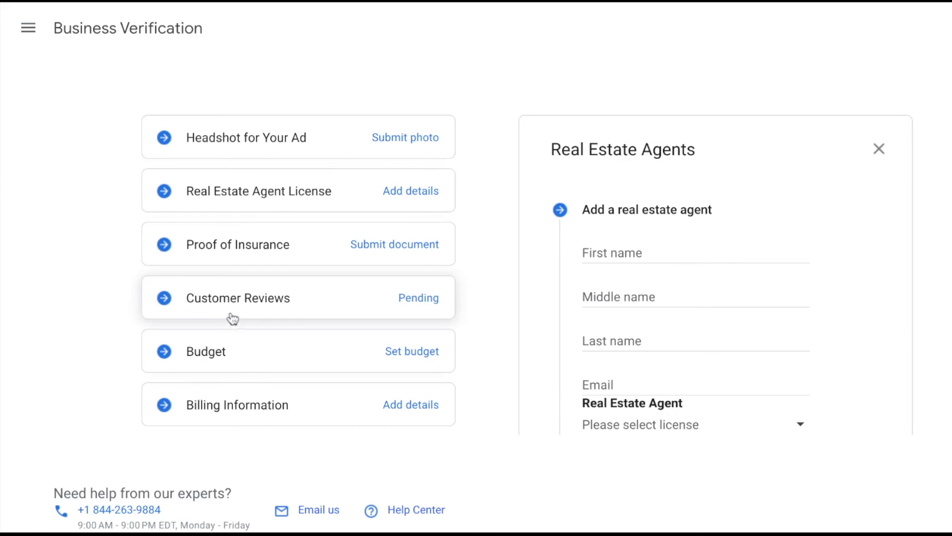
click(29, 28)
click(79, 78)
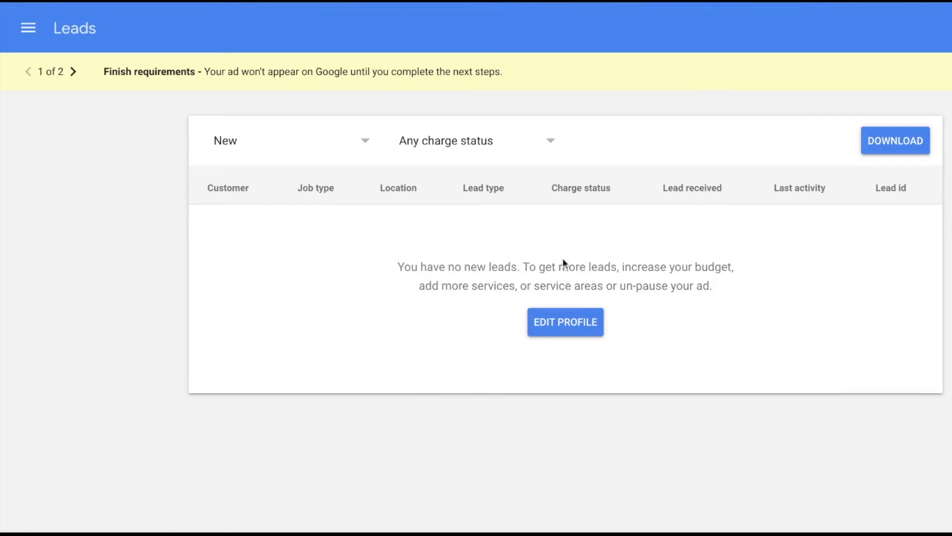
click(27, 29)
Review the Profile & budget page's $615 weekly budget, job types and Barbra's Real Estate details.
click(147, 230)
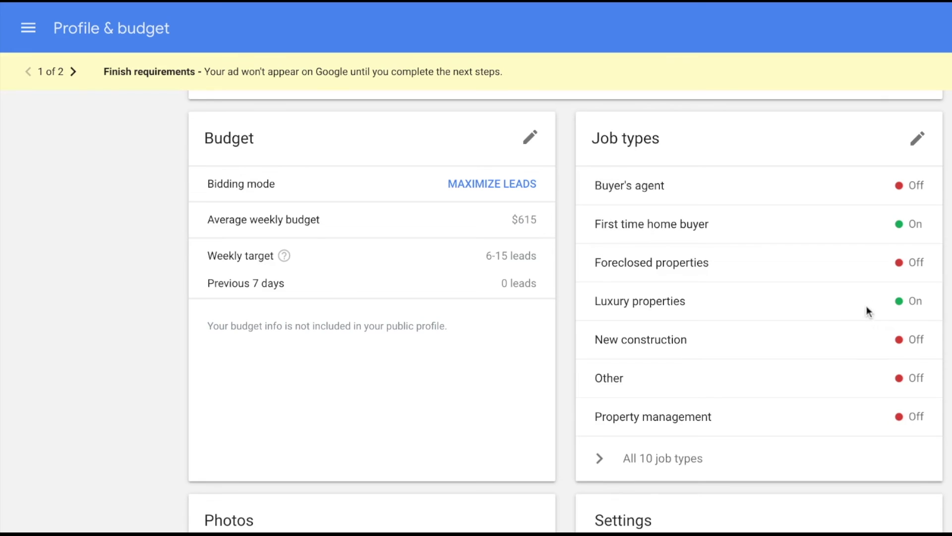
scroll(824, 393, down, 2)
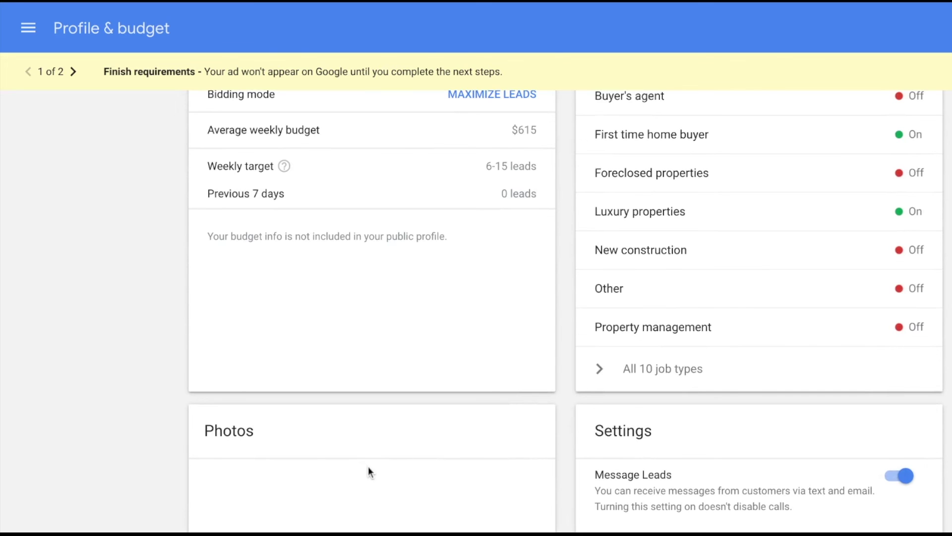
scroll(377, 476, up, 10)
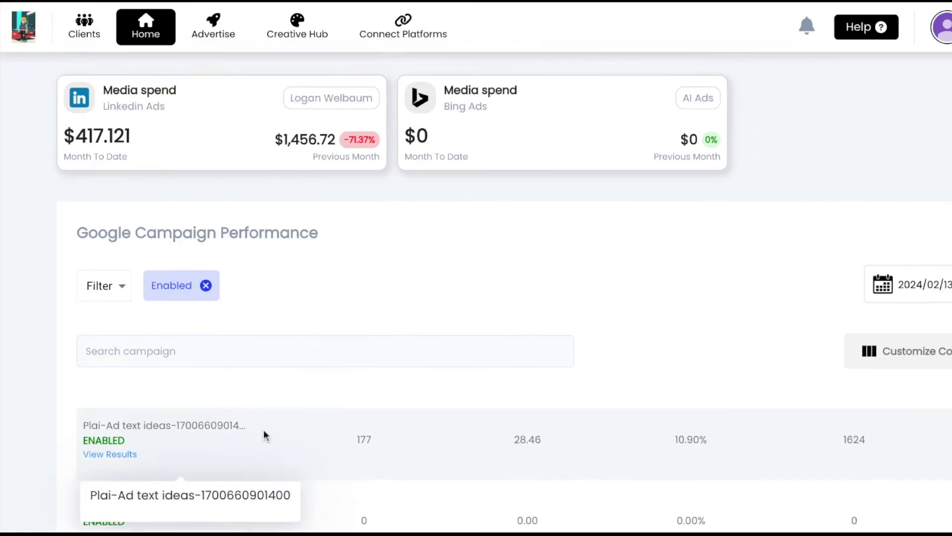
scroll(317, 455, down, 1)
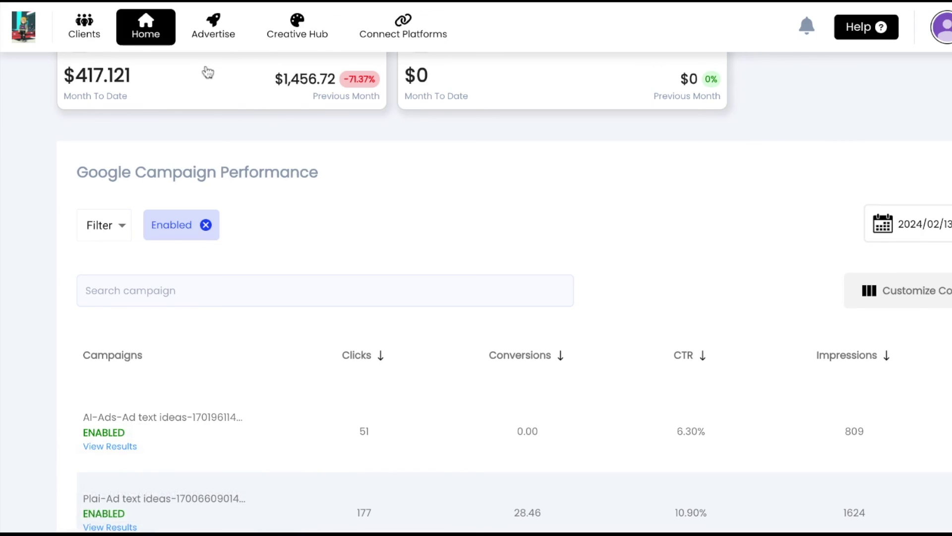
Go to the Advertise section listing channels such as Google Search, Facebook and TikTok.
click(218, 38)
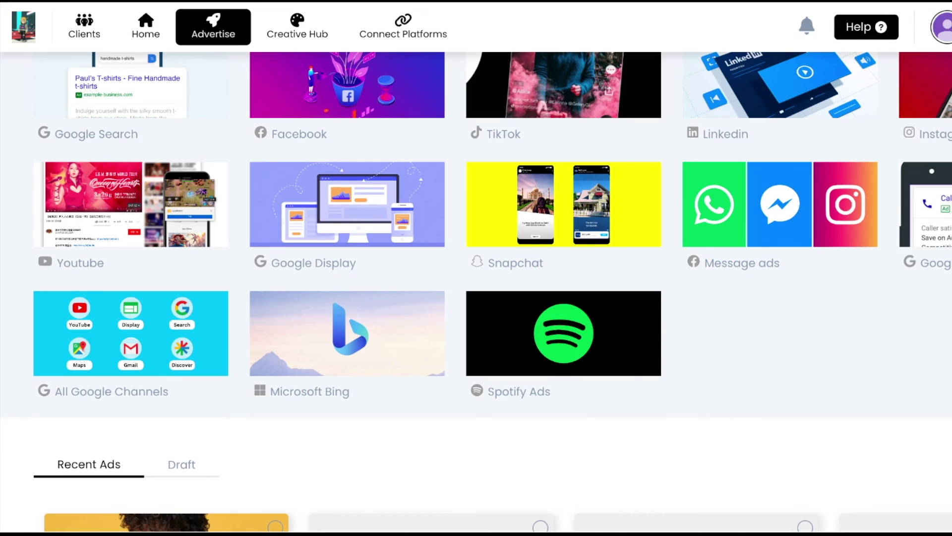